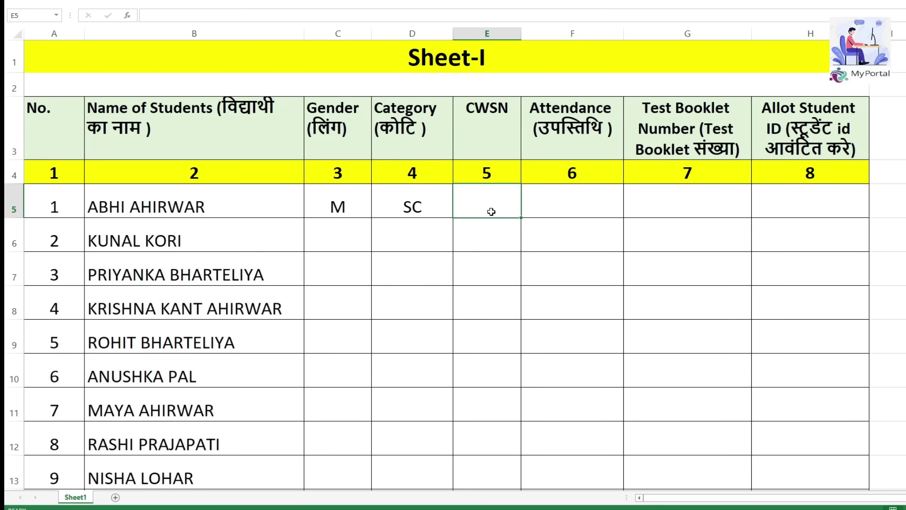
drag(321, 236, 474, 401)
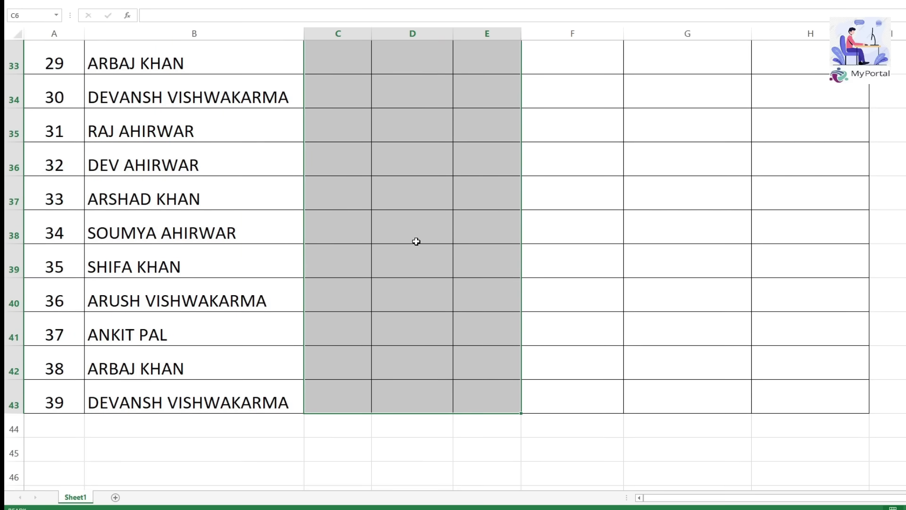
scroll(416, 241, up, 11)
click(369, 272)
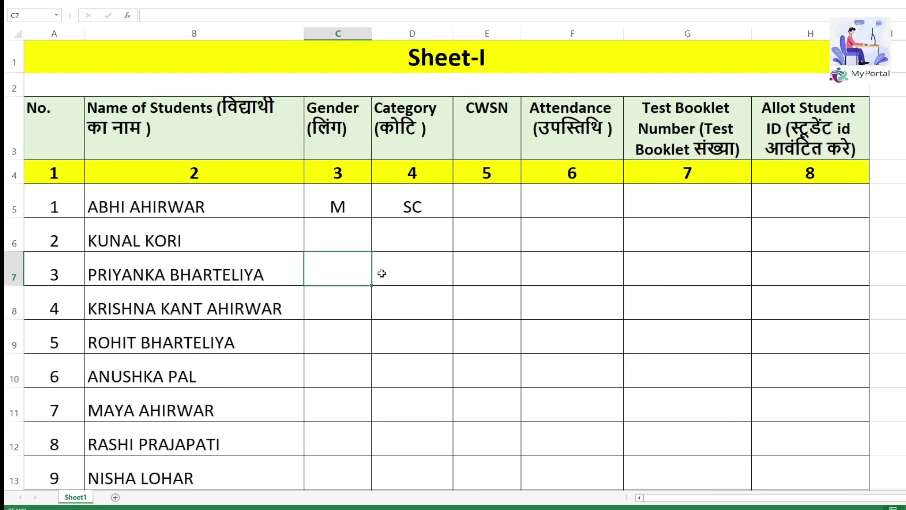
click(584, 116)
click(562, 206)
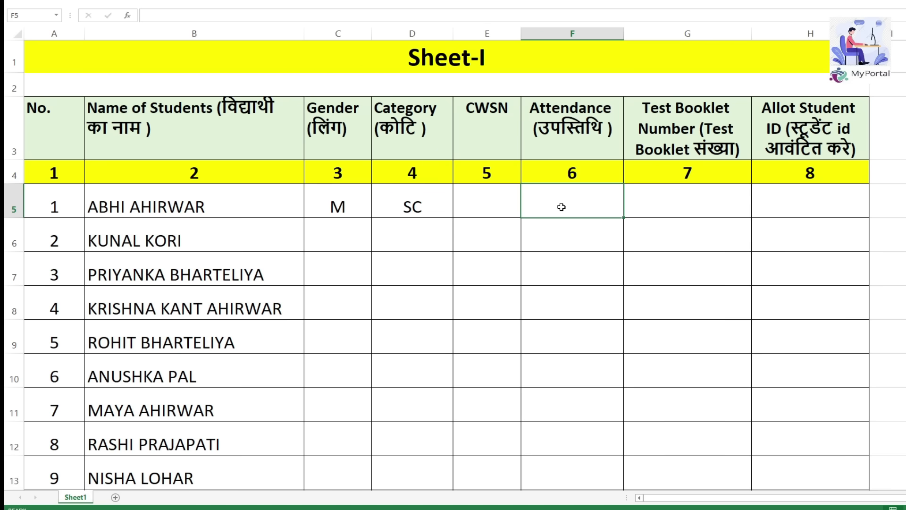
click(143, 257)
click(148, 232)
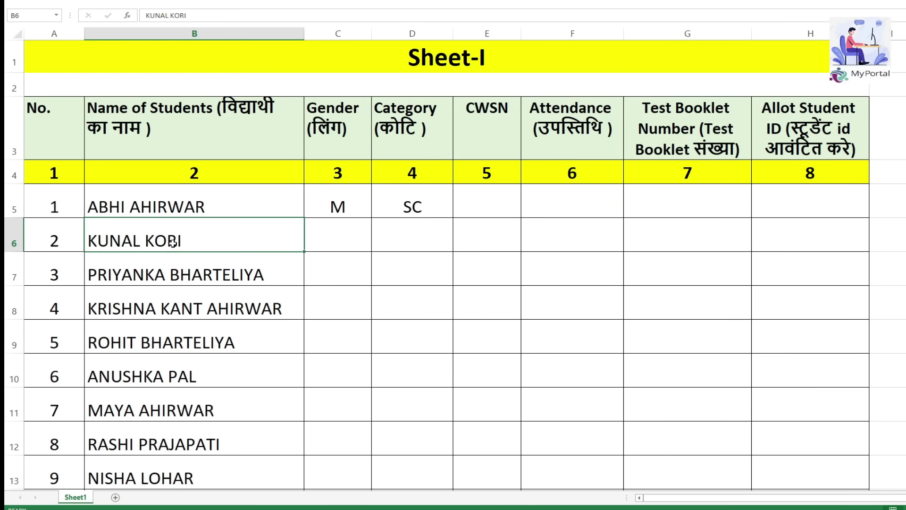
click(164, 202)
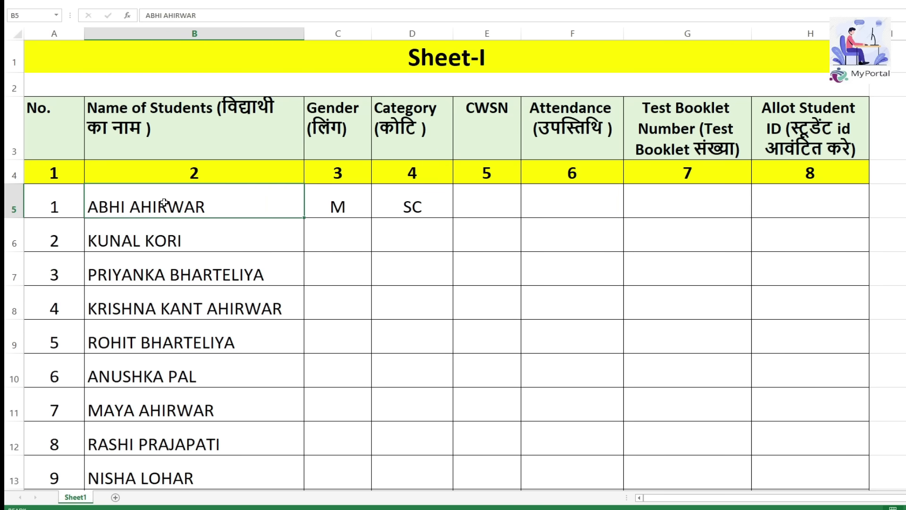
- Enter P as the attendance mark for the first four students, in cells F5 to F8
click(551, 206)
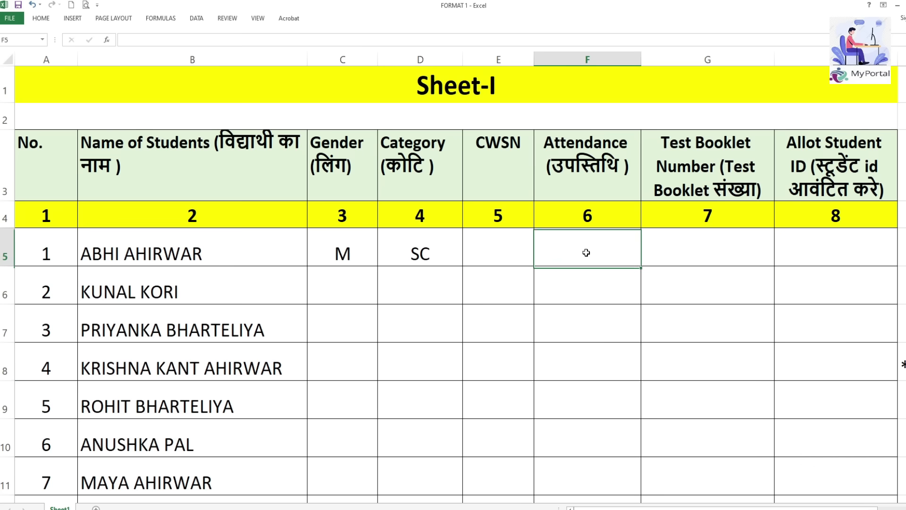
text(P)
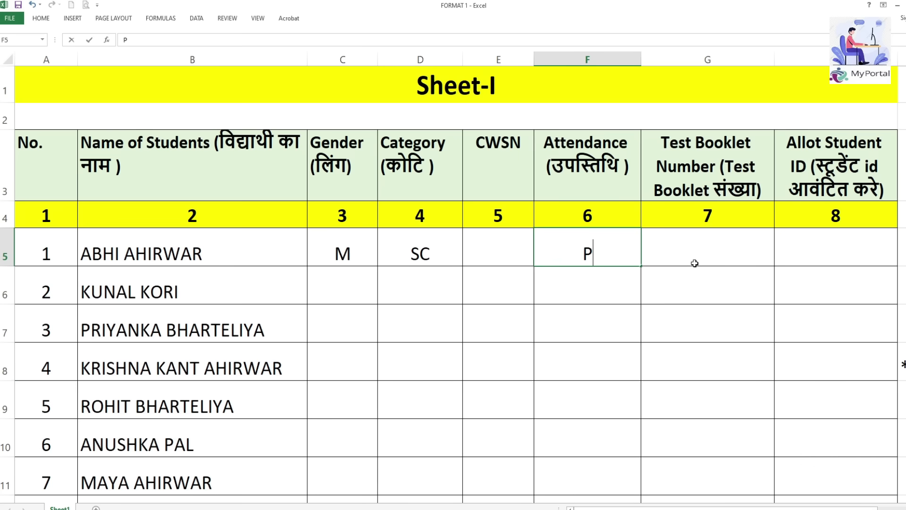
key(Return)
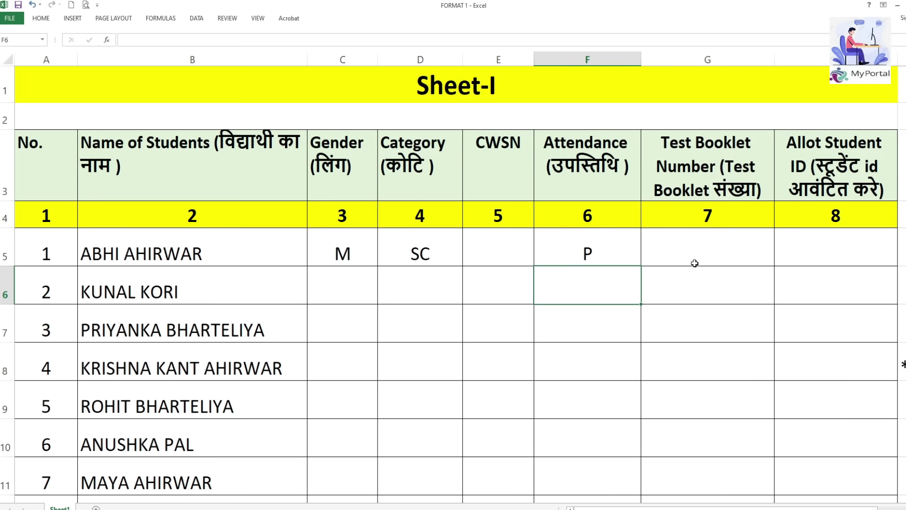
text(P)
key(Return)
text(P)
key(Return)
text(P)
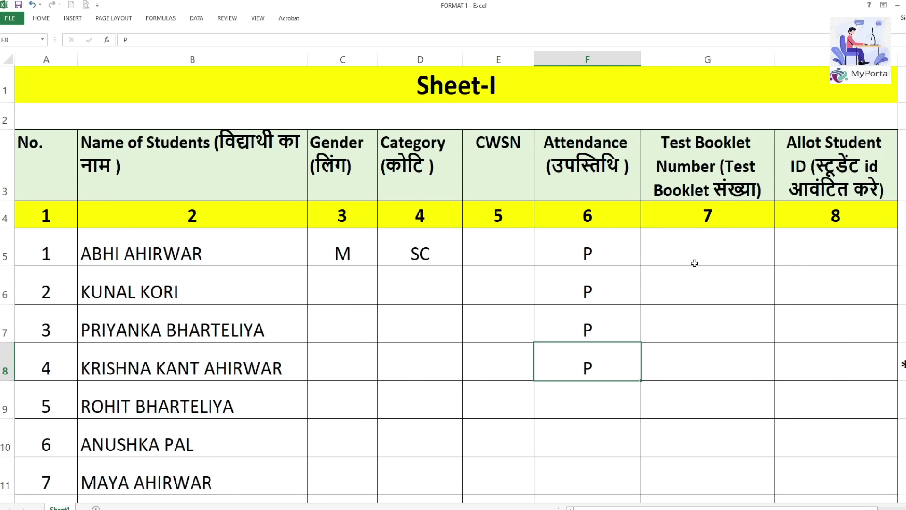
key(Return)
- Enter attendance marks for students 5 to 7, with P in F9 and F10 and A in F11
text(A)
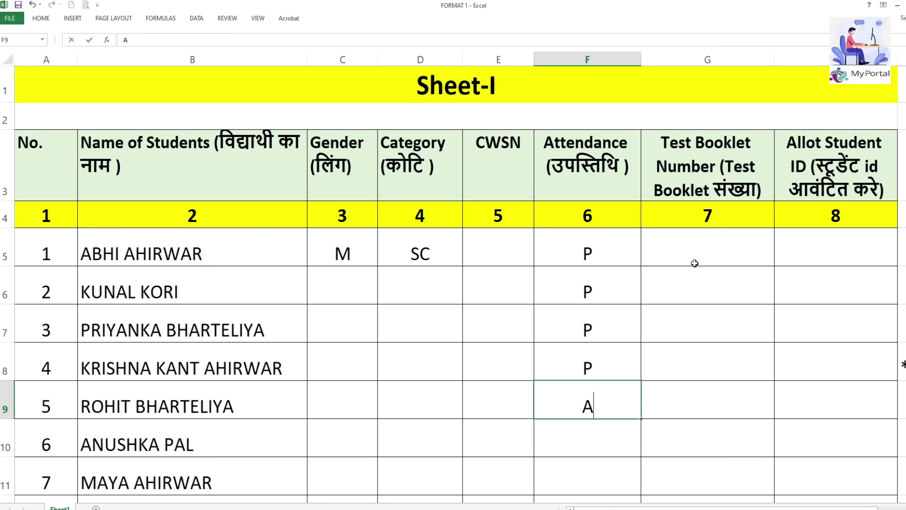
key(Return)
key(Up)
text(P)
key(Return)
text(P)
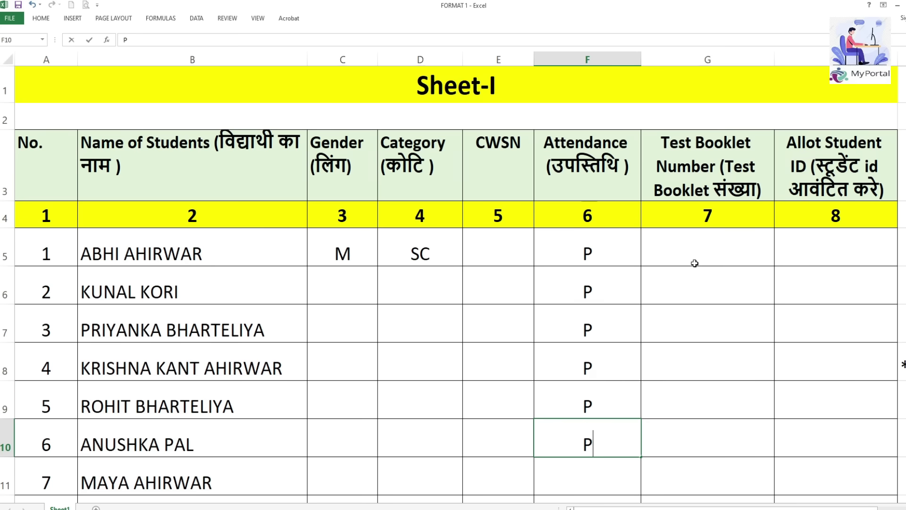
key(Return)
text(P)
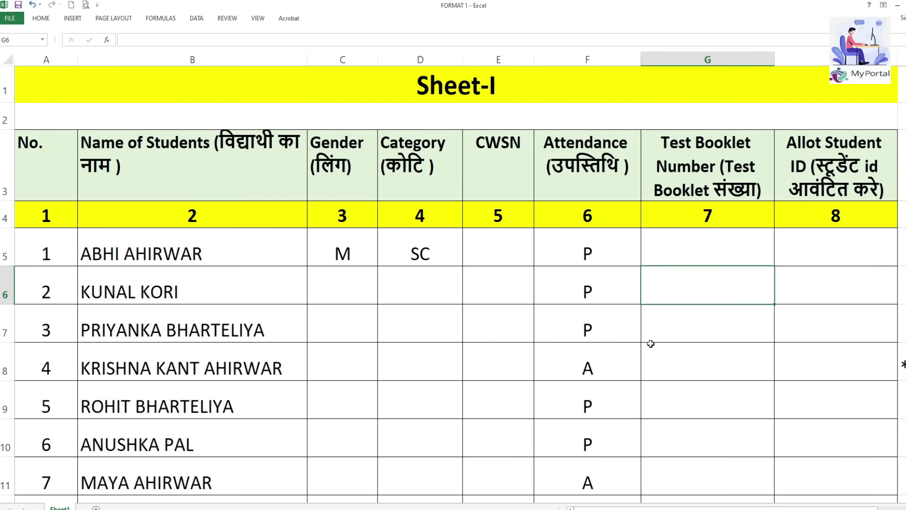
- Review the present and absent marks down the Attendance column
click(597, 250)
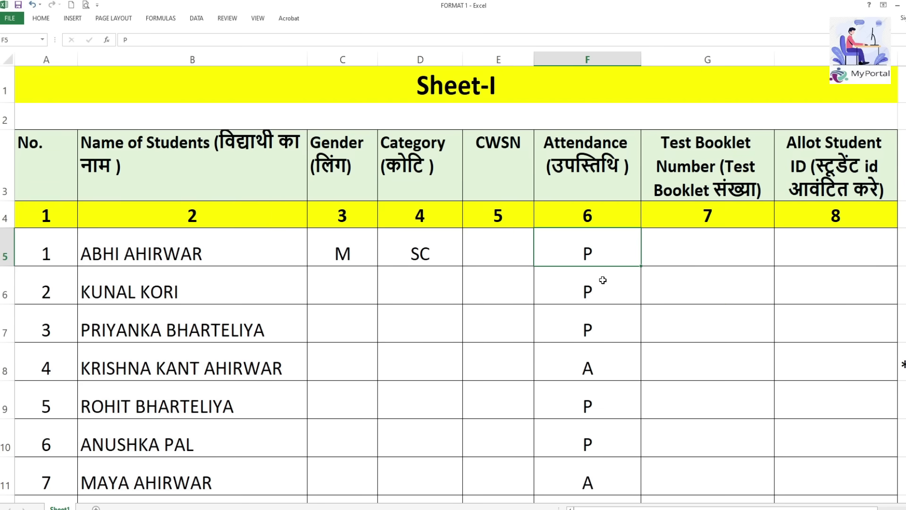
drag(596, 268, 603, 249)
click(596, 290)
click(594, 333)
click(594, 402)
click(591, 446)
scroll(595, 440, down, 7)
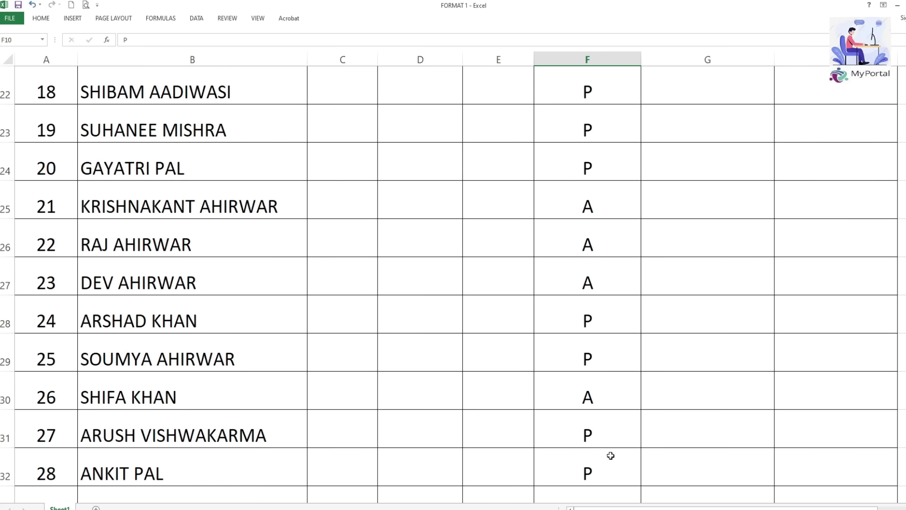
scroll(611, 453, up, 7)
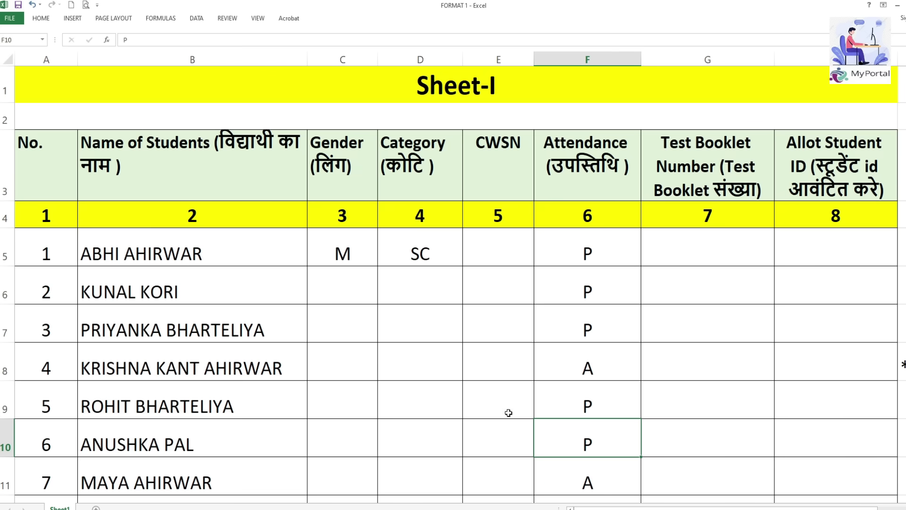
- Allot student IDs 01, 02 and 03 to the first three students, in cells H5 to H7
click(853, 242)
text(01)
key(Return)
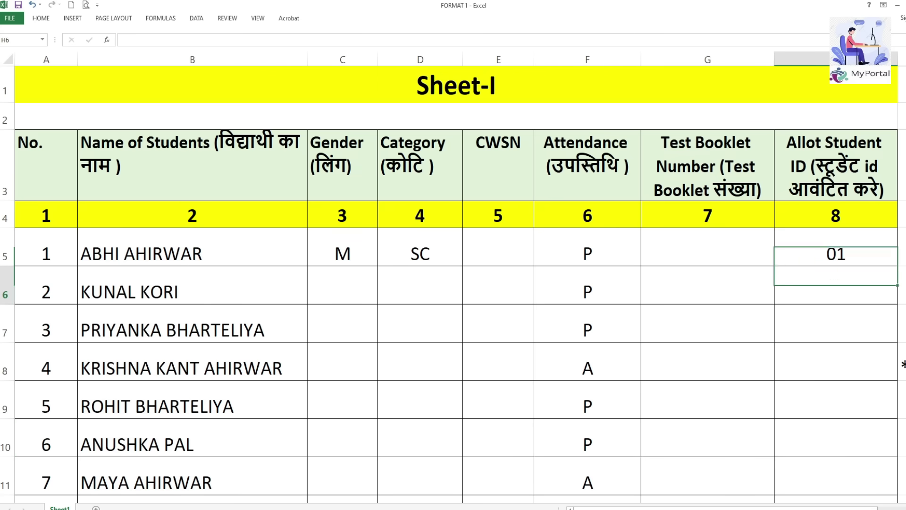
text(02)
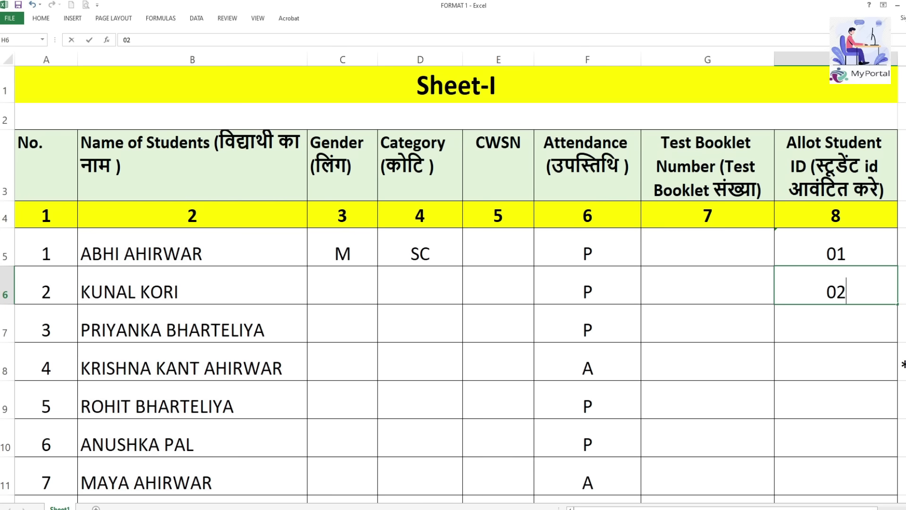
key(Return)
text(0)
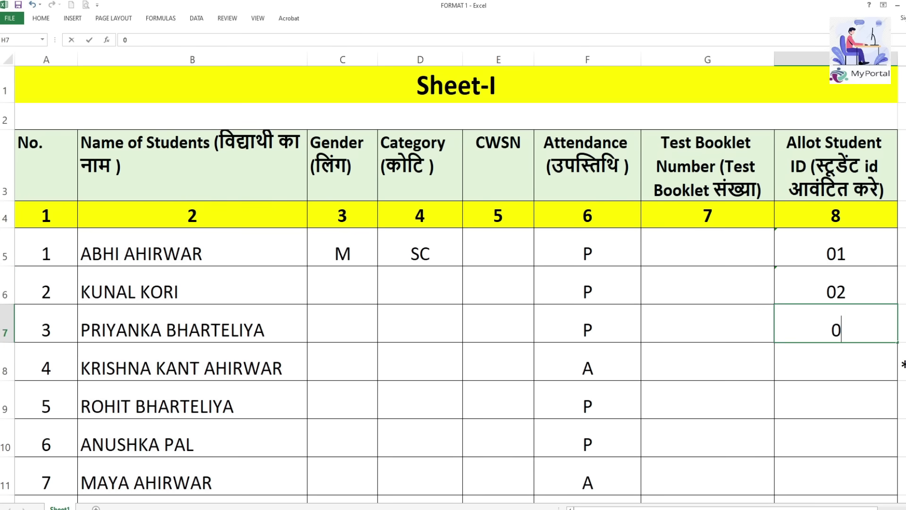
text(3)
key(Return)
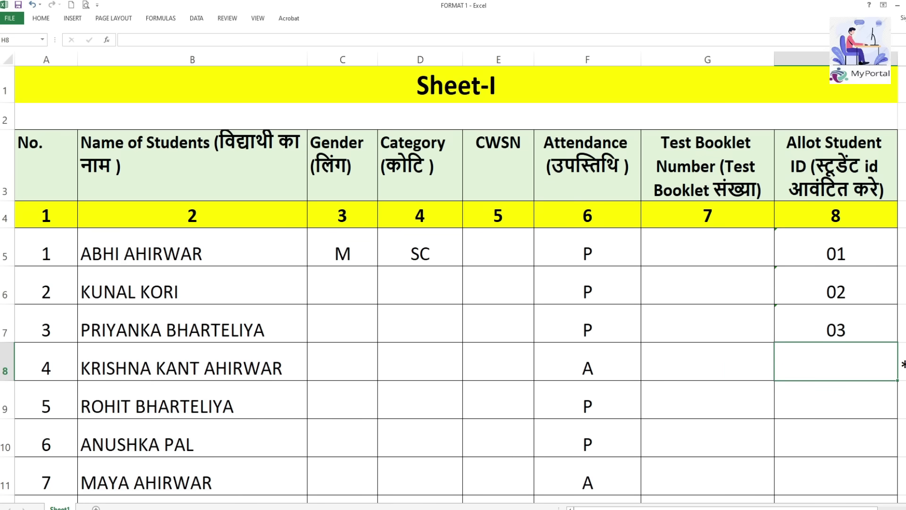
- Skip the absent student in row 8 and allot student IDs 04 and 05 in cells H9 and H10
key(Return)
text(04)
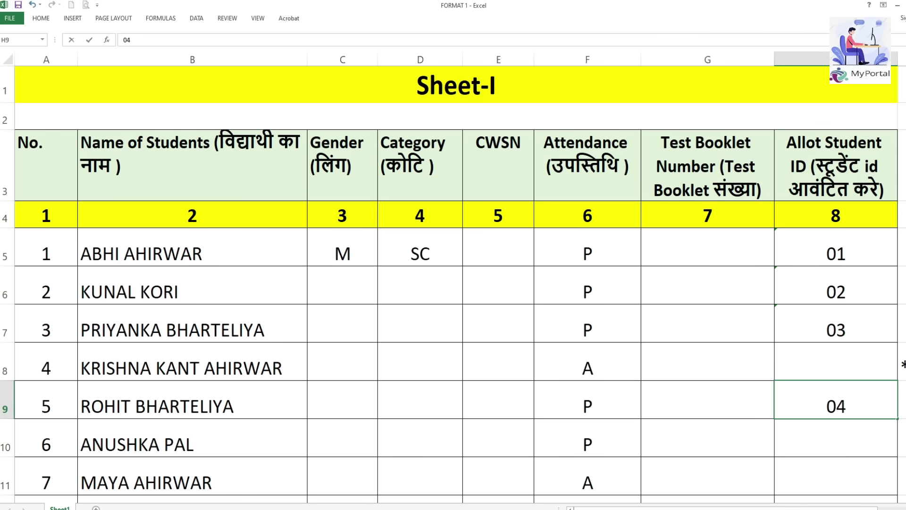
key(Return)
text(0)
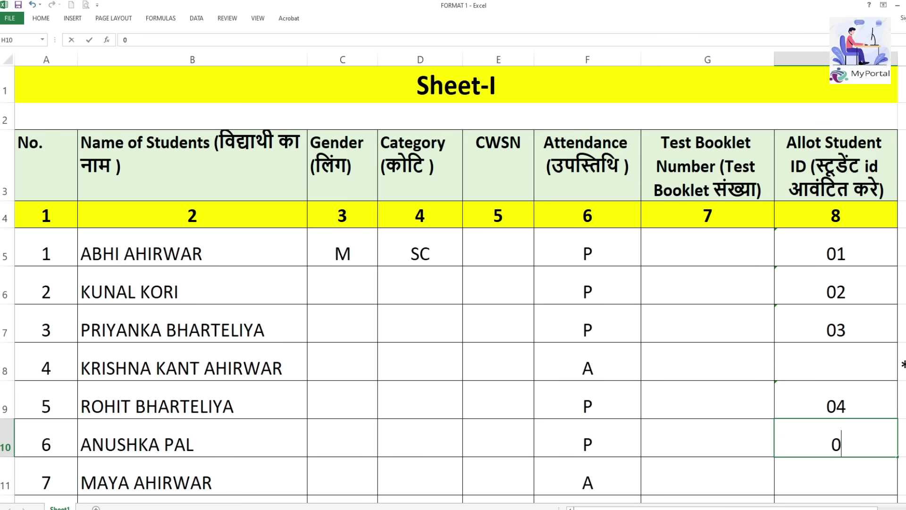
text(5)
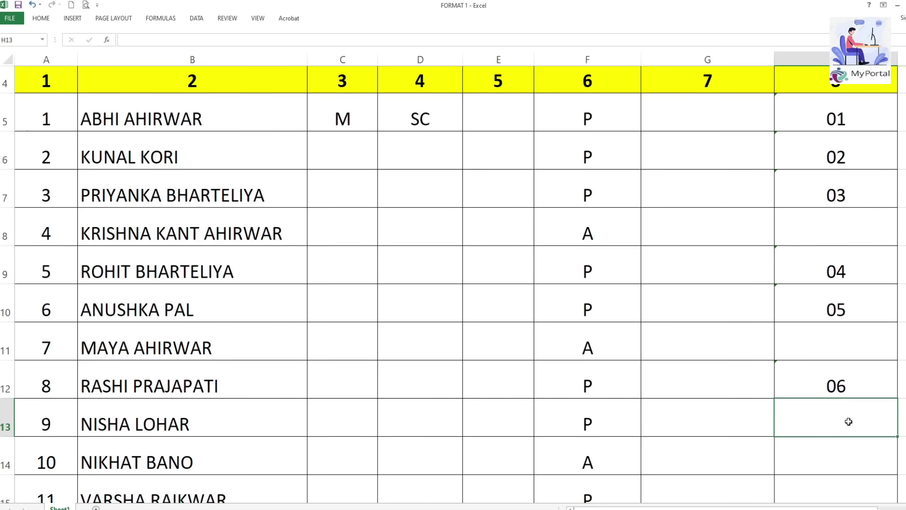
click(842, 387)
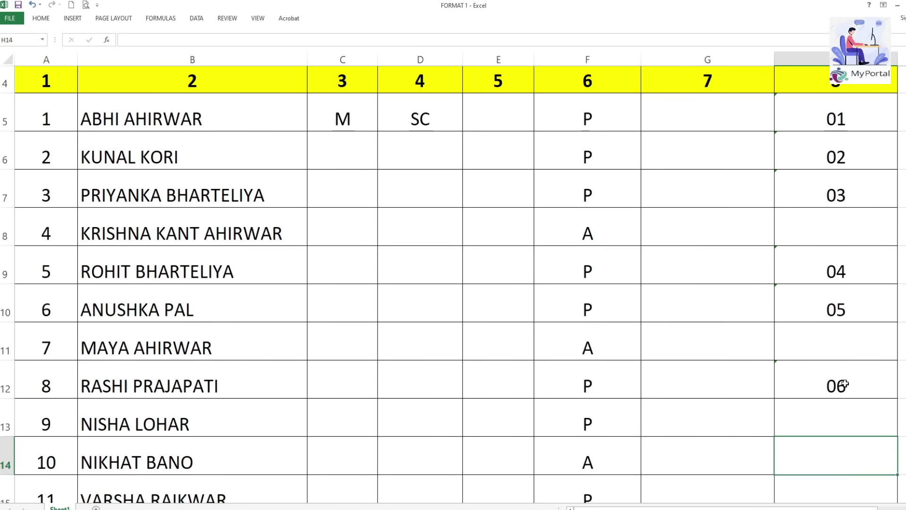
click(835, 467)
scroll(836, 466, up, 1)
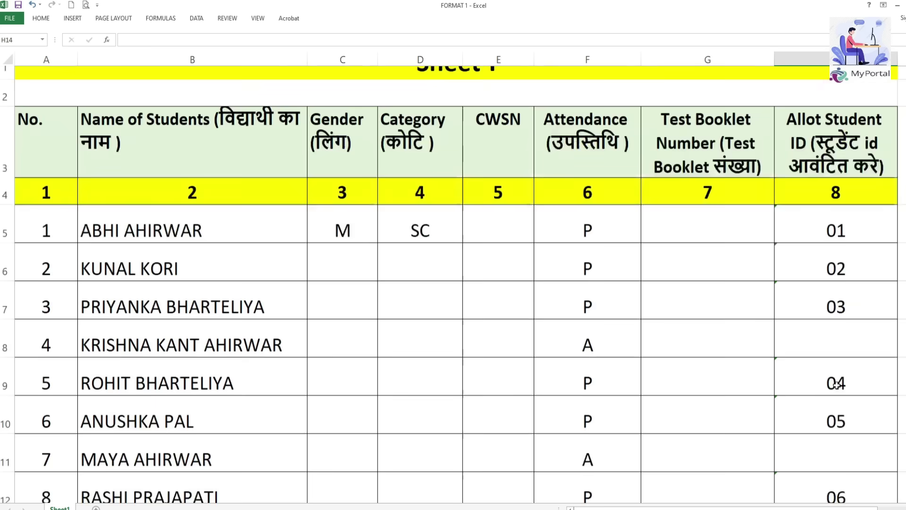
click(798, 157)
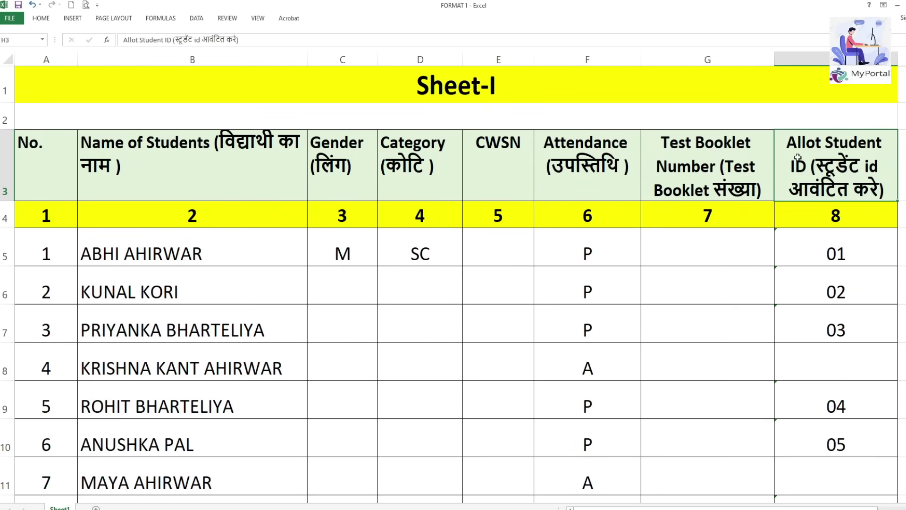
- Fill the P attendance mark from F5 down to the last student in F43
click(605, 266)
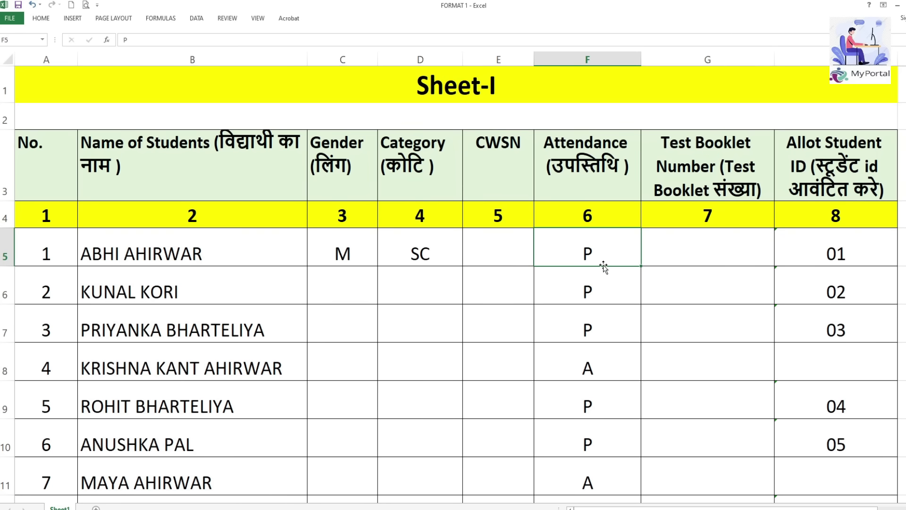
drag(605, 266, 625, 308)
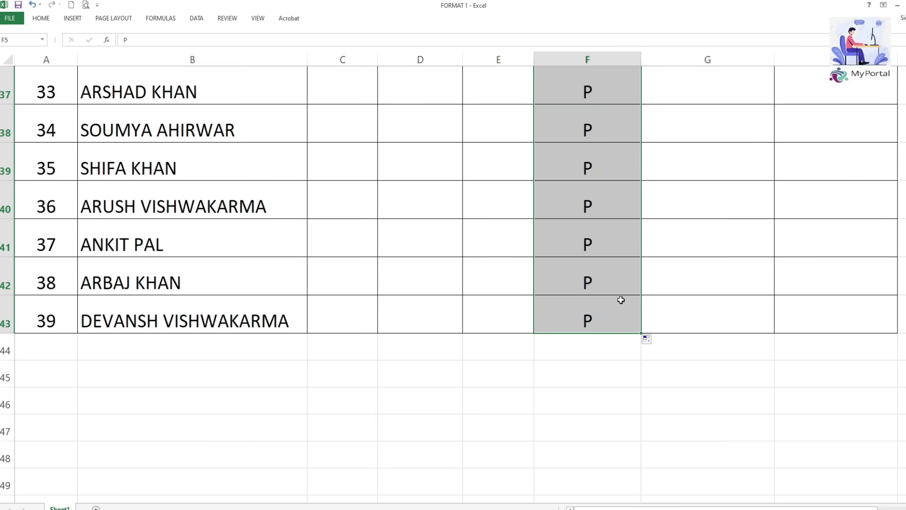
scroll(605, 282, up, 6)
scroll(607, 281, up, 6)
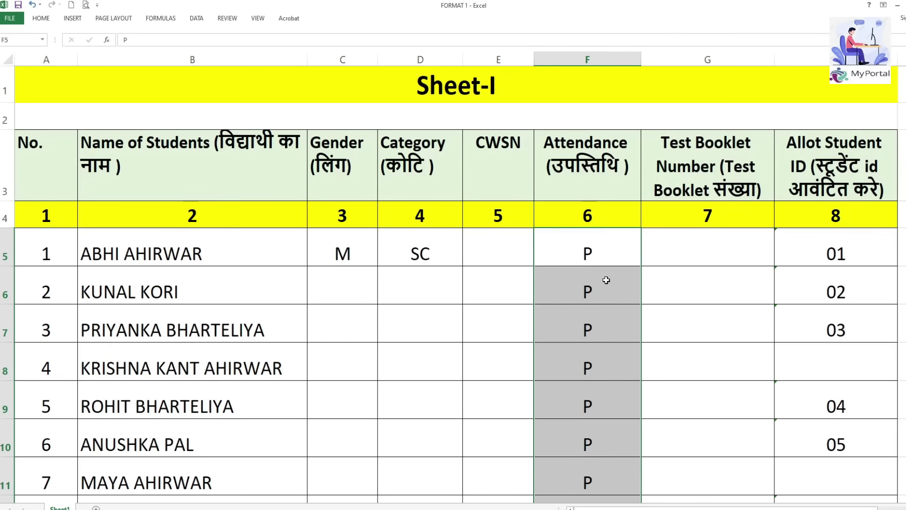
click(591, 290)
click(594, 338)
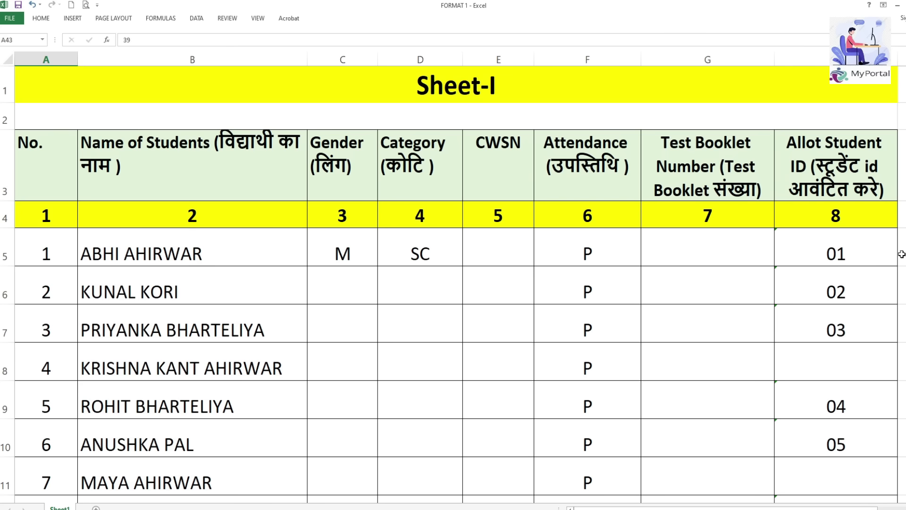
- Remove the asterisk beside row 8 and add asterisks beside the table in cells I6 and I10
click(904, 357)
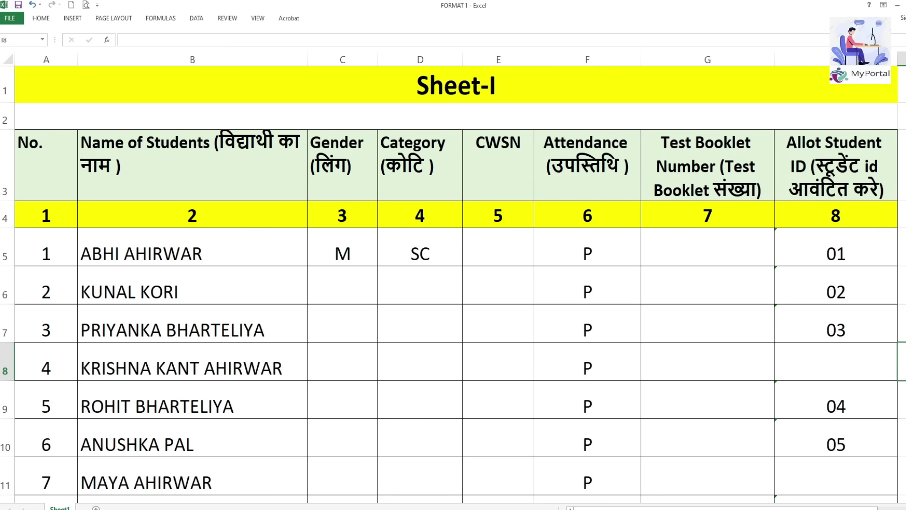
click(903, 285)
text(*)
key(Return)
key(Down)
key(Down)
key(Down)
text(*)
key(Return)
- Add asterisks beside the table in cells I12 and I15
key(Down)
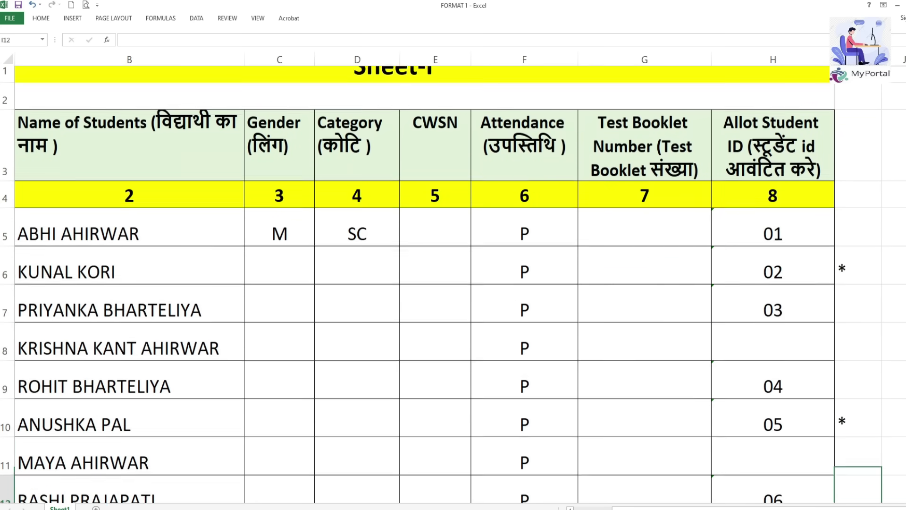
text(*)
key(Return)
key(Down)
key(Down)
text(*)
key(Return)
scroll(803, 387, up, 2)
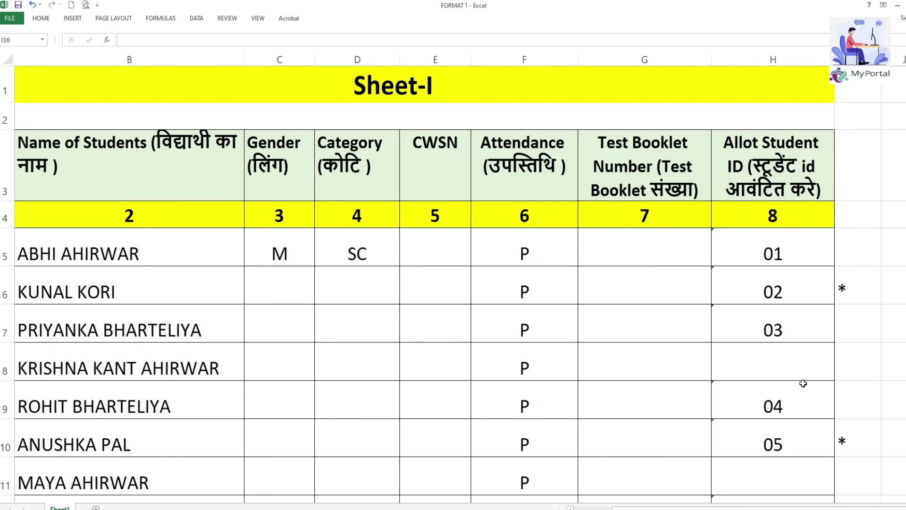
- Clear the allotted student IDs in rows 5 to 10
click(773, 239)
drag(781, 307, 776, 462)
key(Delete)
- Allot student IDs 01, 02, 03 and 04 in H5, H7, H8 and H9, skipping the asterisked row 6
click(788, 249)
text('01)
key(Return)
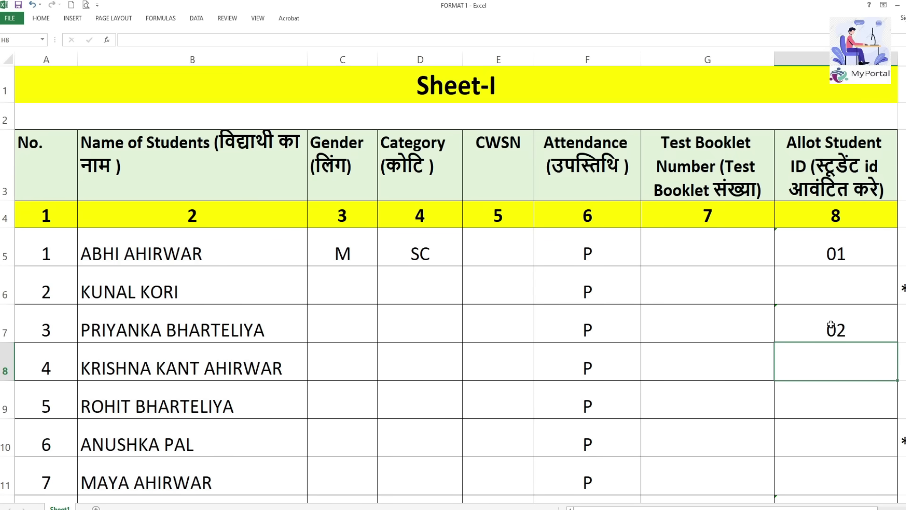
text('03)
key(Return)
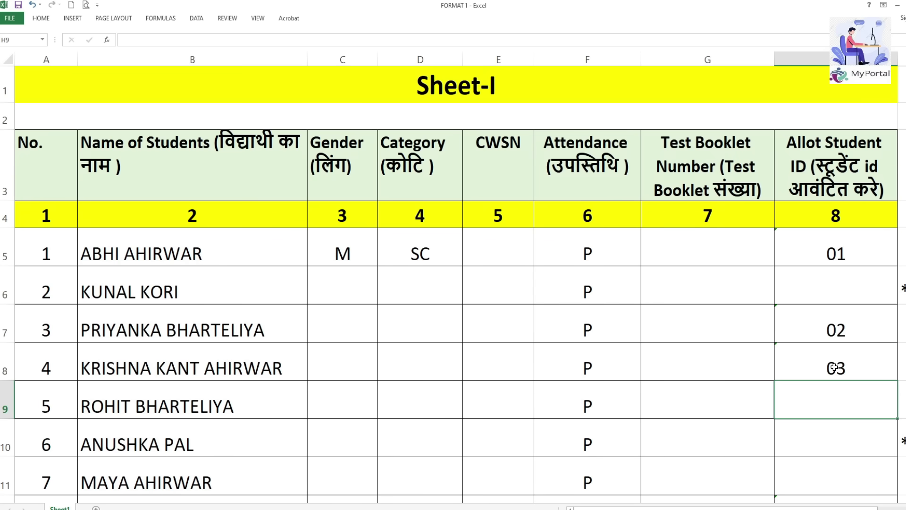
text('04)
key(Return)
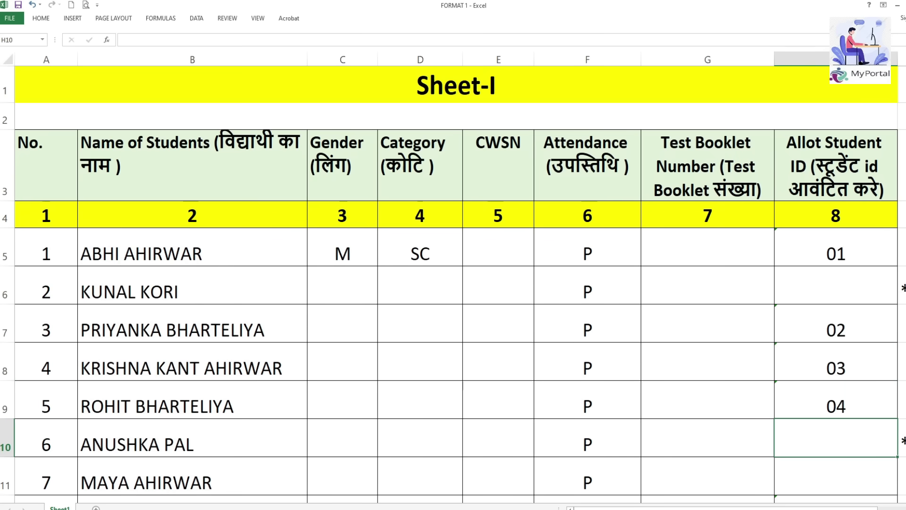